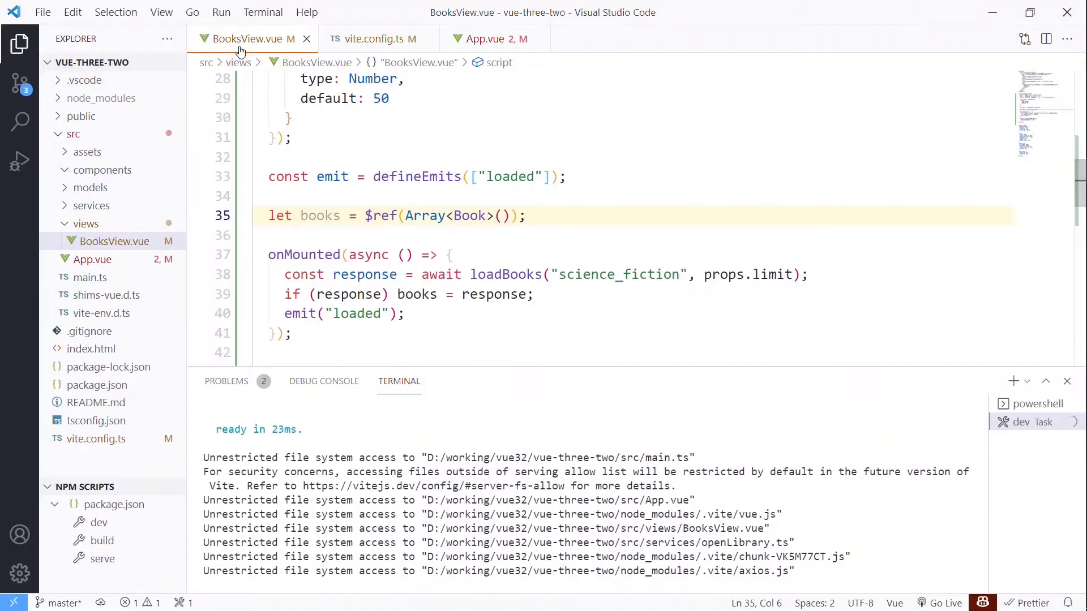
{"action": "scroll", "coordinate": [424, 228], "scroll_direction": "down", "scroll_amount": 5}
{"action": "scroll", "coordinate": [424, 228], "scroll_direction": "down", "scroll_amount": 3}
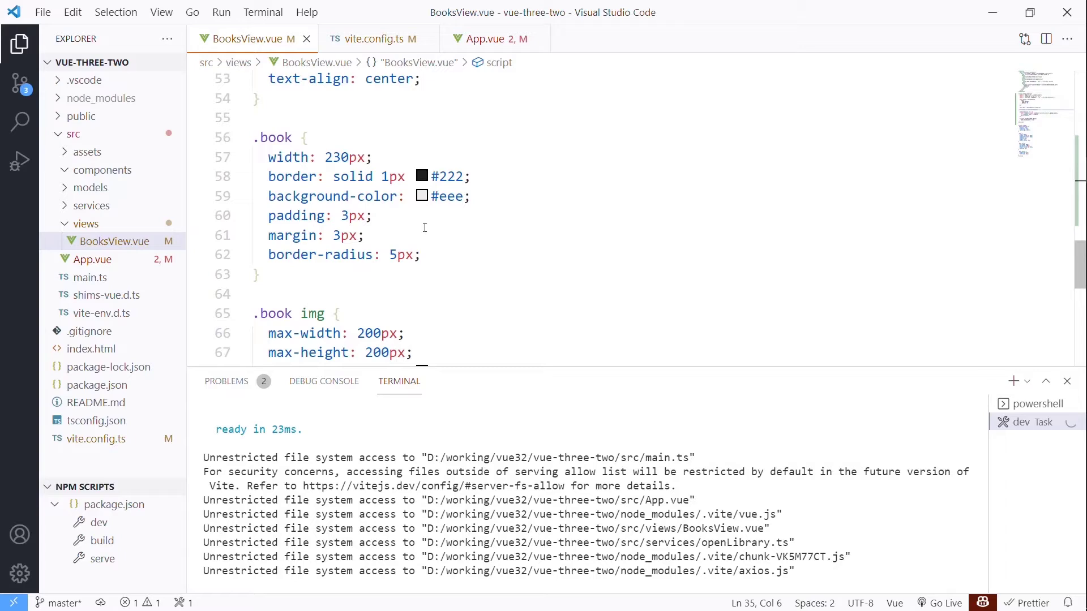
{"action": "scroll", "coordinate": [425, 228], "scroll_direction": "up", "scroll_amount": 3}
{"action": "scroll", "coordinate": [425, 228], "scroll_direction": "down", "scroll_amount": 1}
{"action": "scroll", "coordinate": [425, 227], "scroll_direction": "up", "scroll_amount": 1}
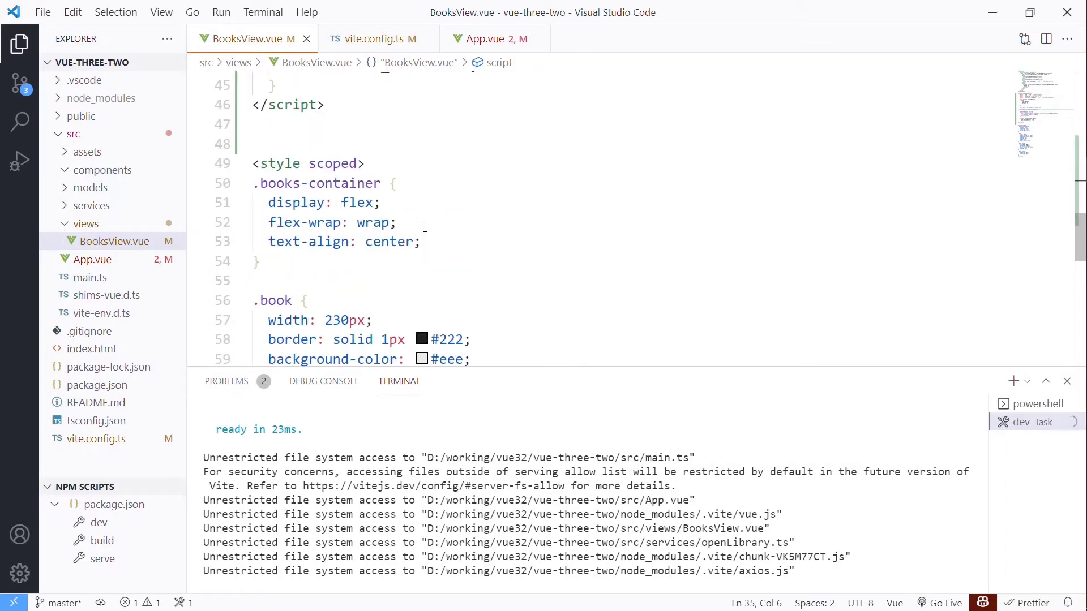
{"action": "scroll", "coordinate": [338, 126], "scroll_direction": "down", "scroll_amount": 3}
{"action": "scroll", "coordinate": [400, 177], "scroll_direction": "up", "scroll_amount": 2}
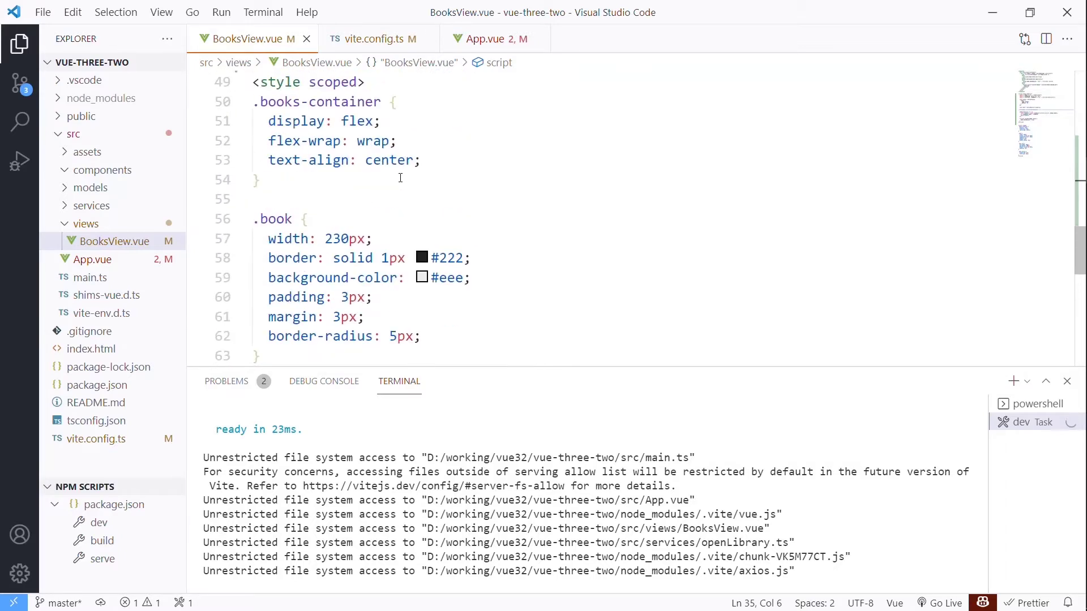
{"action": "scroll", "coordinate": [400, 177], "scroll_direction": "up", "scroll_amount": 1}
{"action": "scroll", "coordinate": [403, 182], "scroll_direction": "up", "scroll_amount": 2}
{"action": "scroll", "coordinate": [410, 196], "scroll_direction": "up", "scroll_amount": 2}
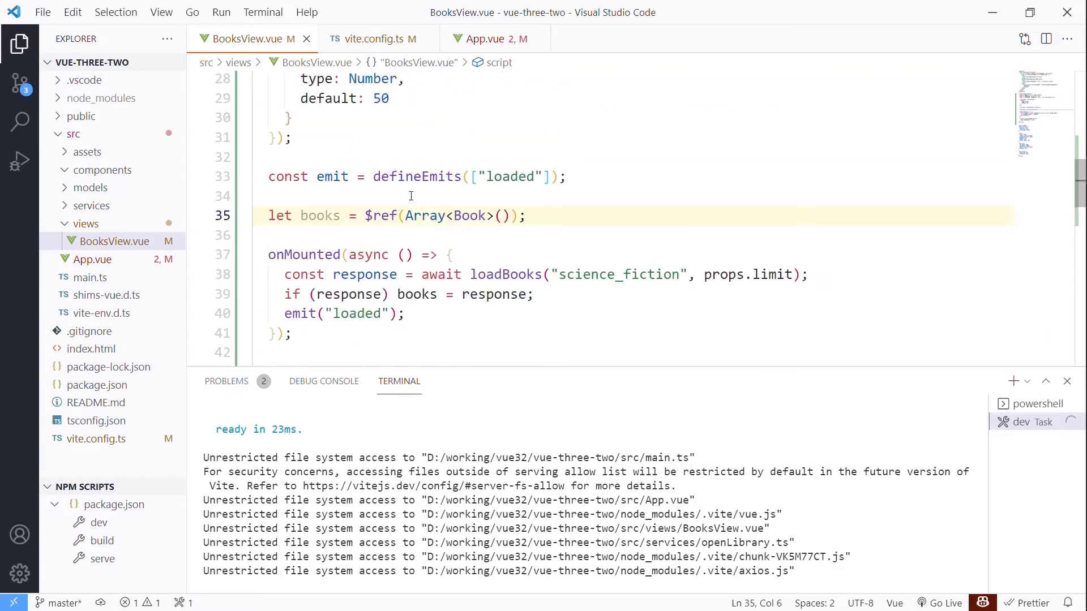
Declare const favColor = ref("red") on empty line 34, above the books ref.
{"action": "left_click", "coordinate": [307, 192]}
{"action": "type", "text": "const favColor ="}
{"action": "scroll", "coordinate": [630, 141], "scroll_direction": "down", "scroll_amount": 1}
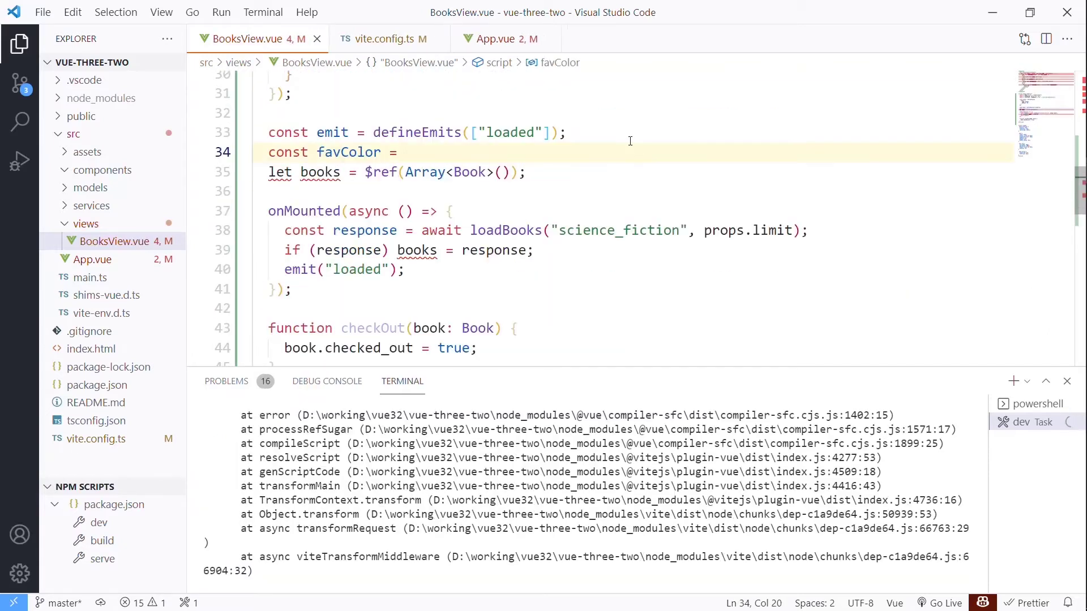
{"action": "type", "text": "ref("}
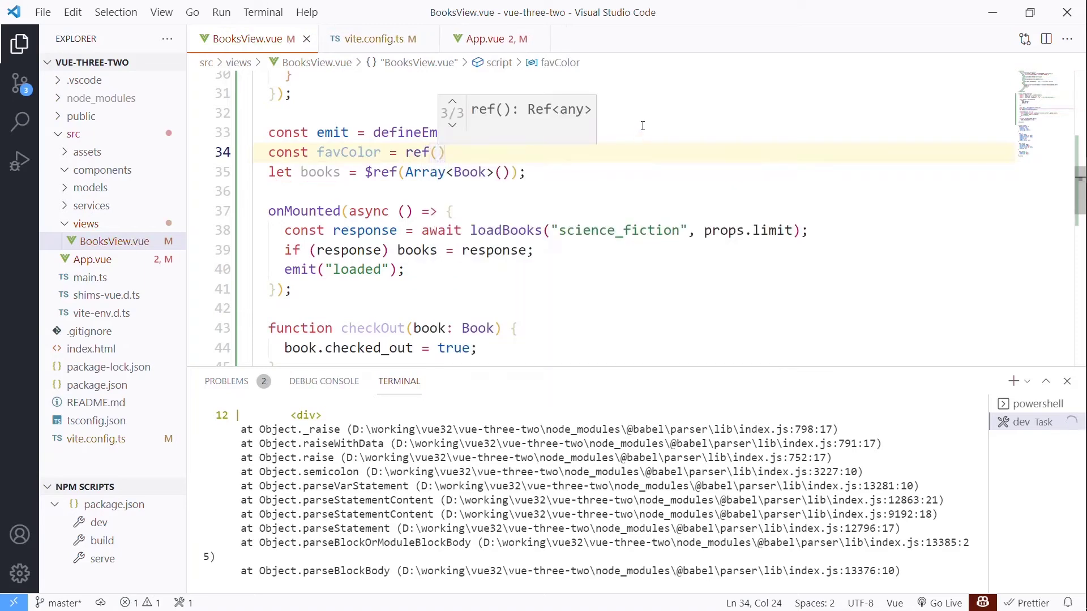
{"action": "type", "text": "\"red\")"}
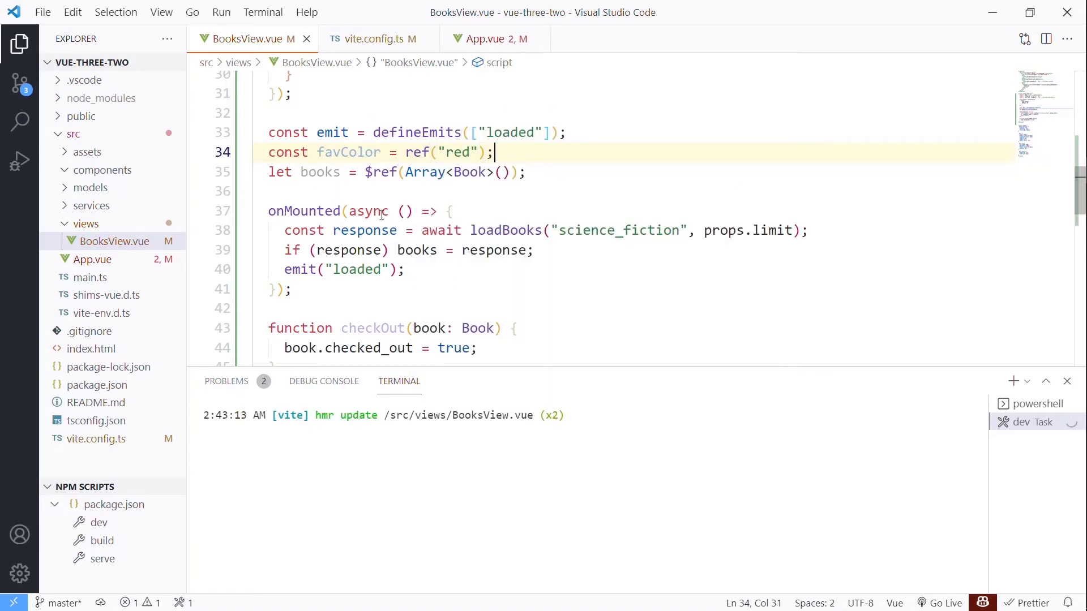
{"action": "scroll", "coordinate": [381, 213], "scroll_direction": "down", "scroll_amount": 5}
{"action": "scroll", "coordinate": [357, 226], "scroll_direction": "up", "scroll_amount": 10}
{"action": "scroll", "coordinate": [323, 242], "scroll_direction": "up", "scroll_amount": 4}
{"action": "scroll", "coordinate": [286, 255], "scroll_direction": "up", "scroll_amount": 2}
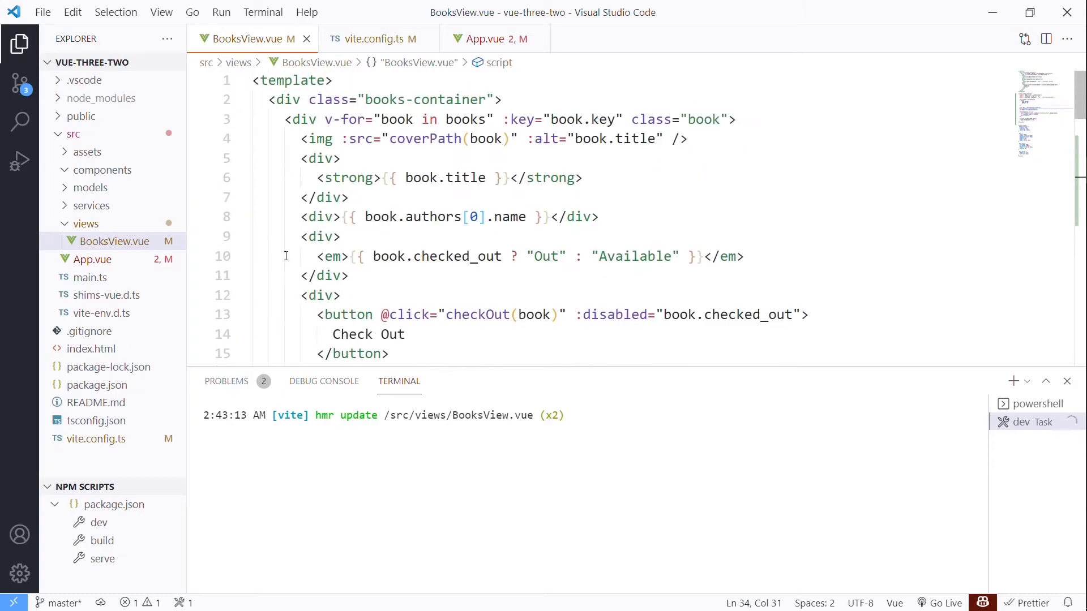
{"action": "scroll", "coordinate": [442, 180], "scroll_direction": "down", "scroll_amount": 2}
{"action": "scroll", "coordinate": [446, 204], "scroll_direction": "down", "scroll_amount": 8}
{"action": "scroll", "coordinate": [438, 185], "scroll_direction": "down", "scroll_amount": 4}
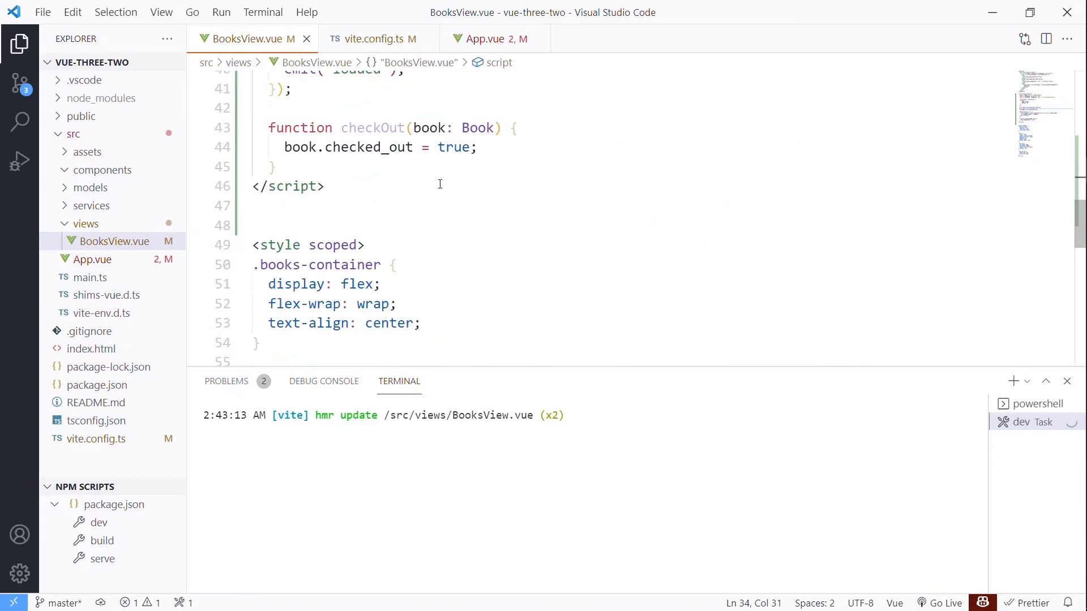
{"action": "scroll", "coordinate": [438, 185], "scroll_direction": "down", "scroll_amount": 3}
{"action": "scroll", "coordinate": [438, 186], "scroll_direction": "down", "scroll_amount": 2}
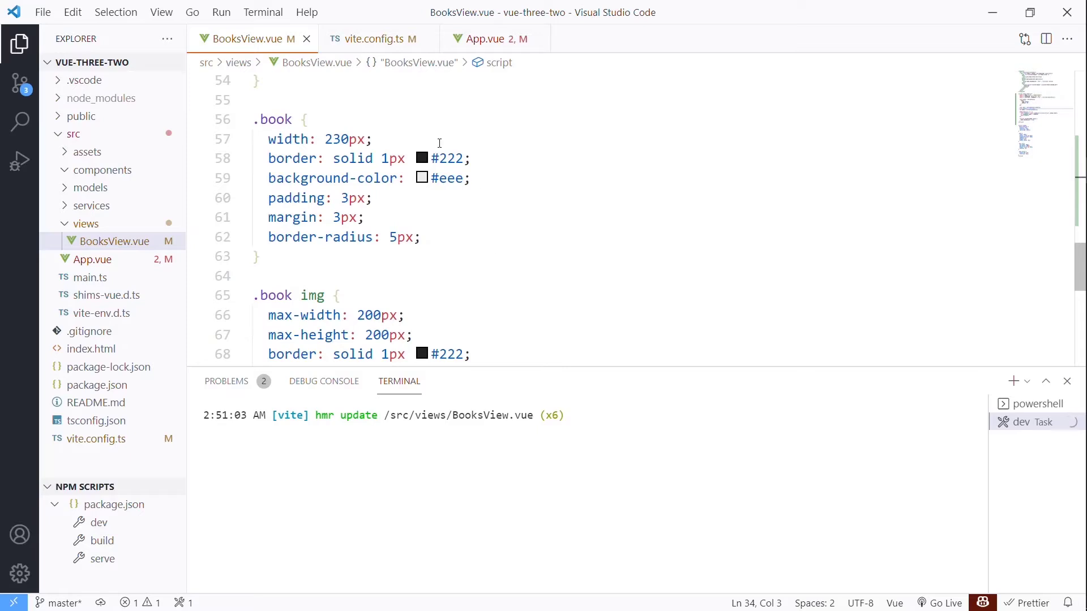
Swap the .book border colour #222 for v-bind("favColor") and check for red borders in Firefox.
{"action": "double_click", "coordinate": [446, 159]}
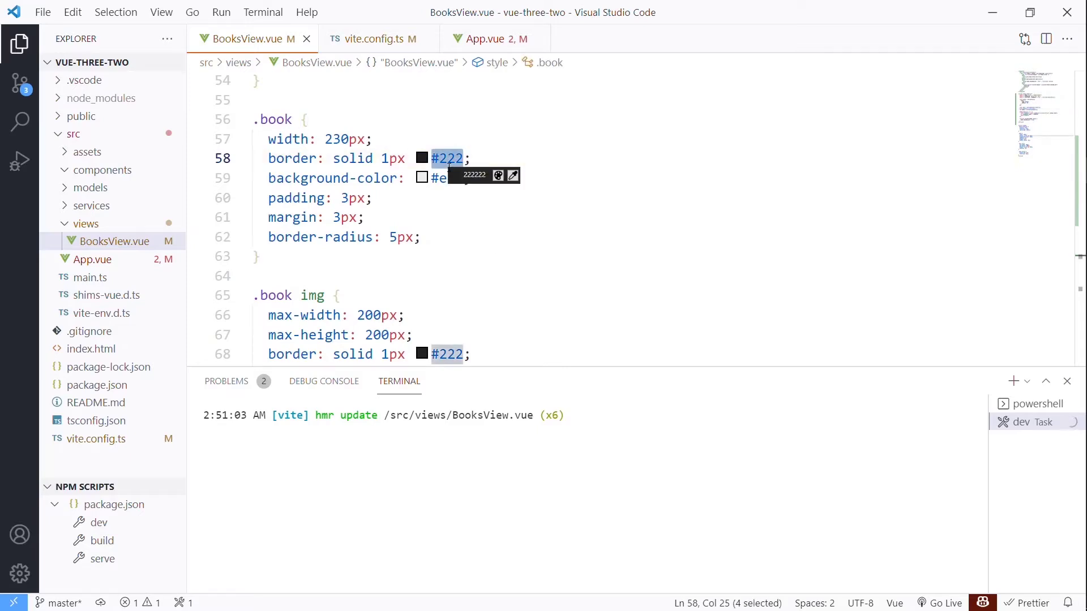
{"action": "type", "text": "v-bind(\""}
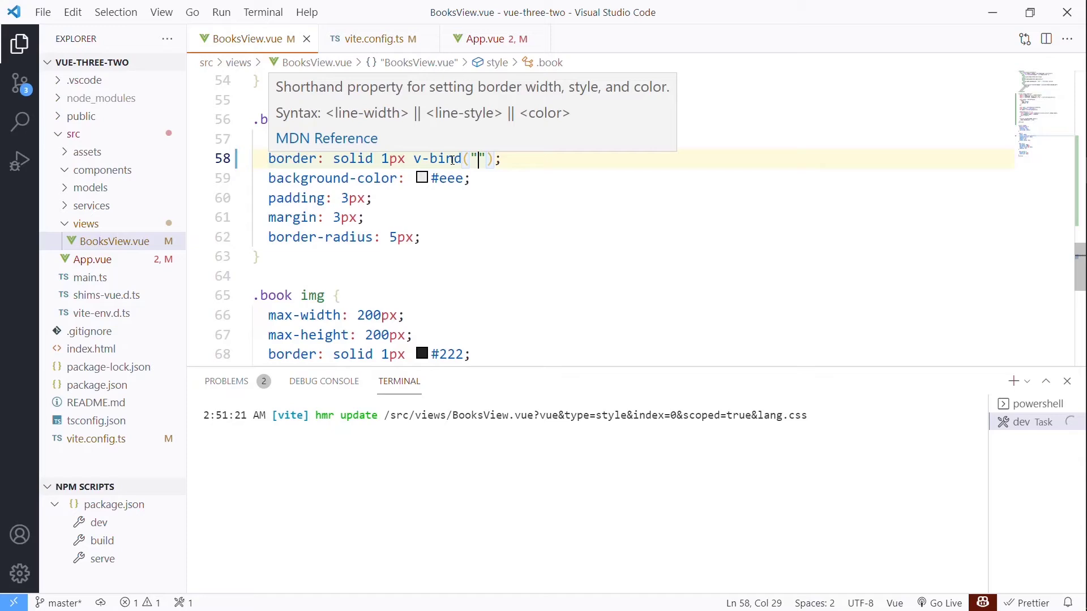
{"action": "type", "text": "favColor"}
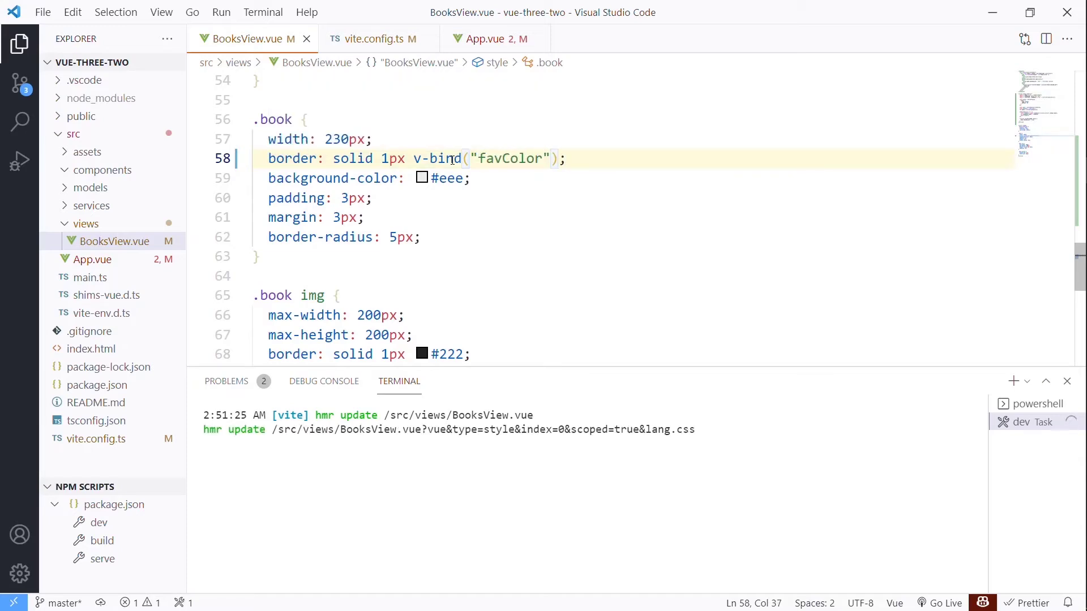
{"action": "key", "text": "alt+Tab"}
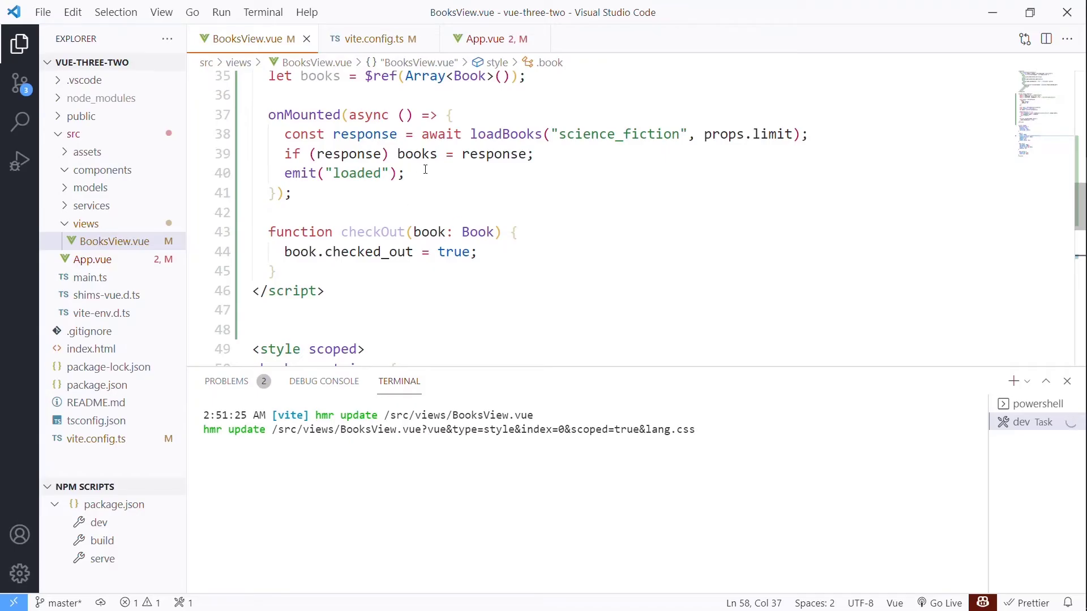
Add favColor.value = "#222" to checkOut() below the checked_out line, then view the Books page.
{"action": "left_click", "coordinate": [496, 252]}
{"action": "key", "text": "Return"}
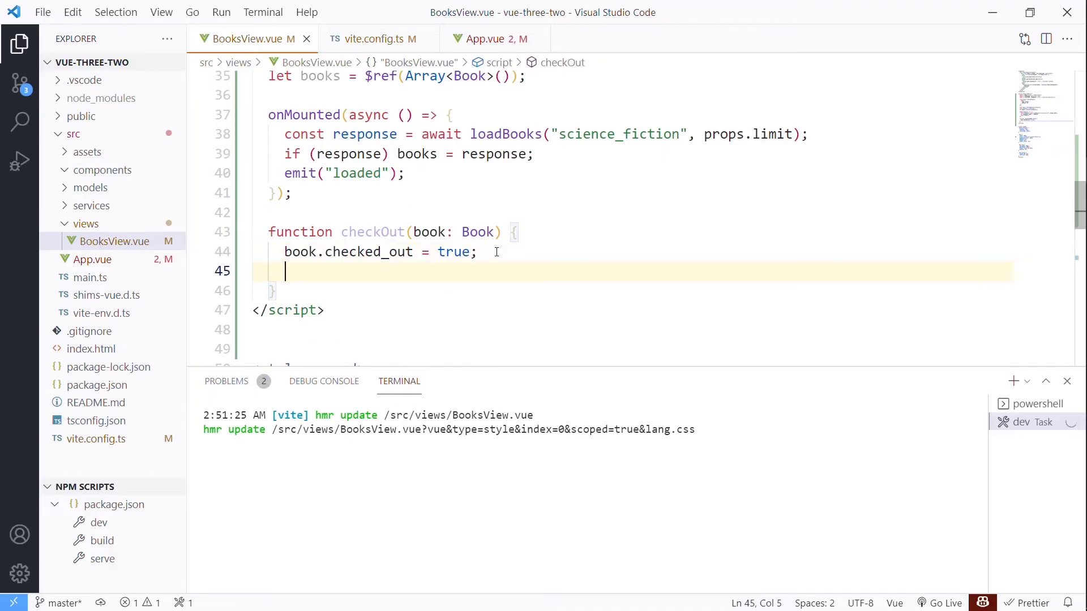
{"action": "type", "text": "fav"}
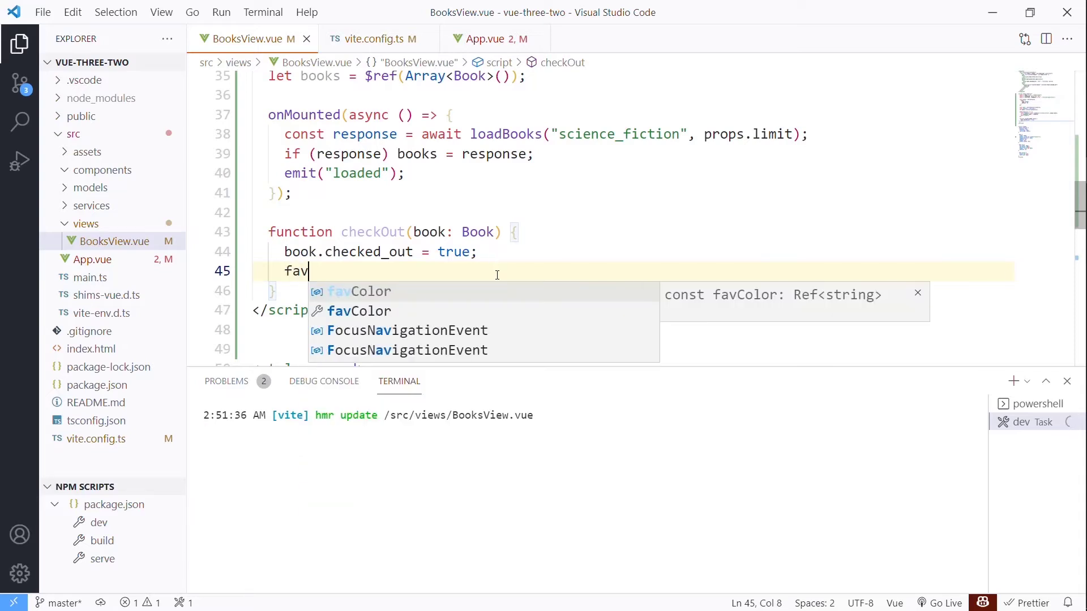
{"action": "key", "text": "Tab"}
{"action": "type", "text": ".va"}
{"action": "key", "text": "Tab"}
{"action": "type", "text": "= \"#222\";"}
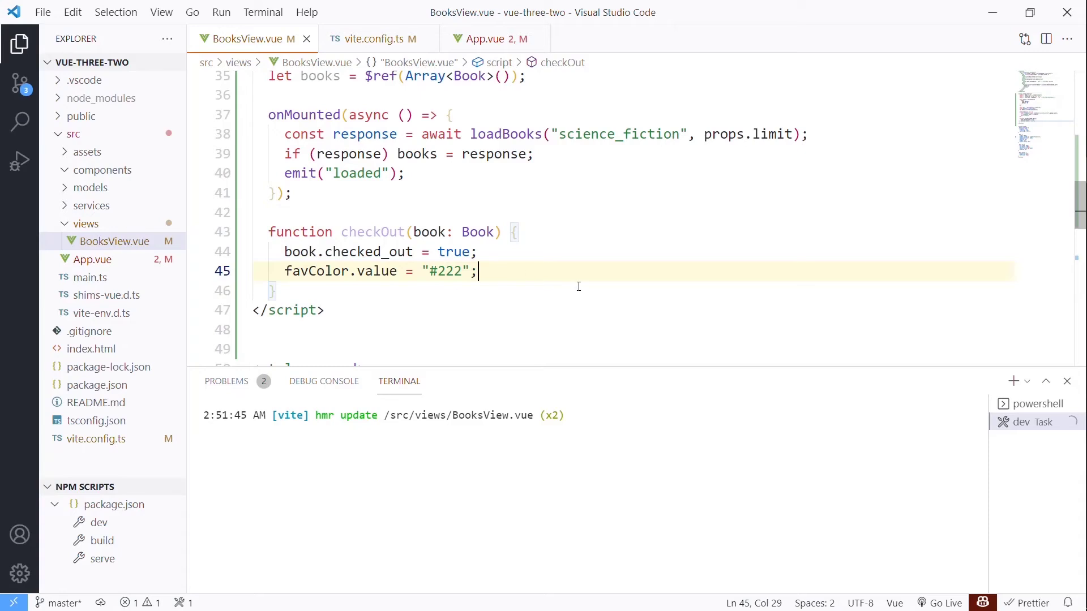
{"action": "scroll", "coordinate": [578, 287], "scroll_direction": "down", "scroll_amount": 5}
{"action": "scroll", "coordinate": [579, 286], "scroll_direction": "down", "scroll_amount": 5}
{"action": "scroll", "coordinate": [578, 287], "scroll_direction": "up", "scroll_amount": 4}
{"action": "scroll", "coordinate": [284, 267], "scroll_direction": "up", "scroll_amount": 1}
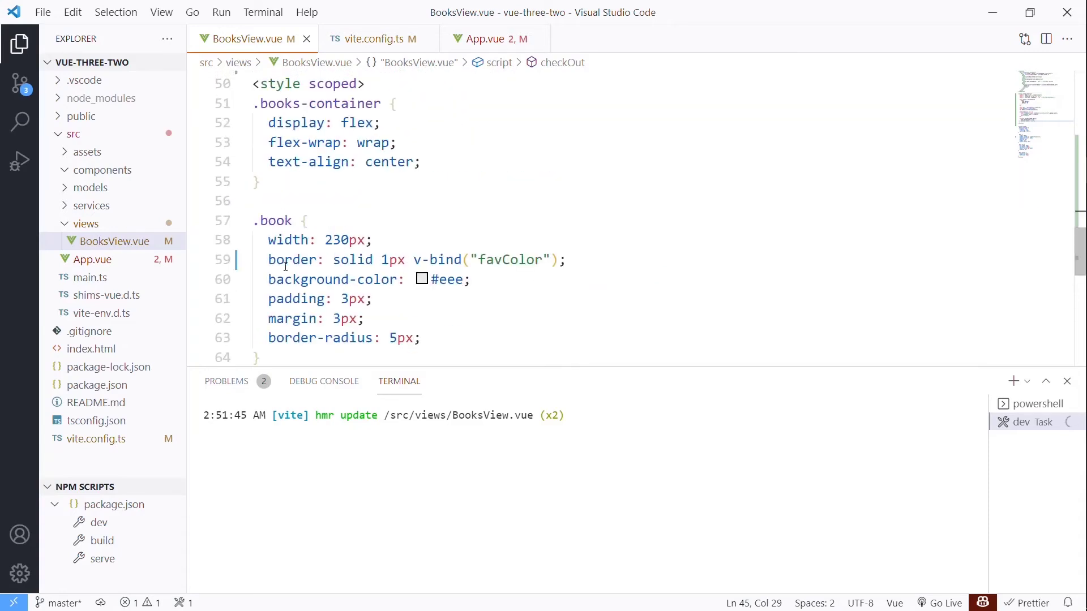
{"action": "scroll", "coordinate": [416, 287], "scroll_direction": "up", "scroll_amount": 4}
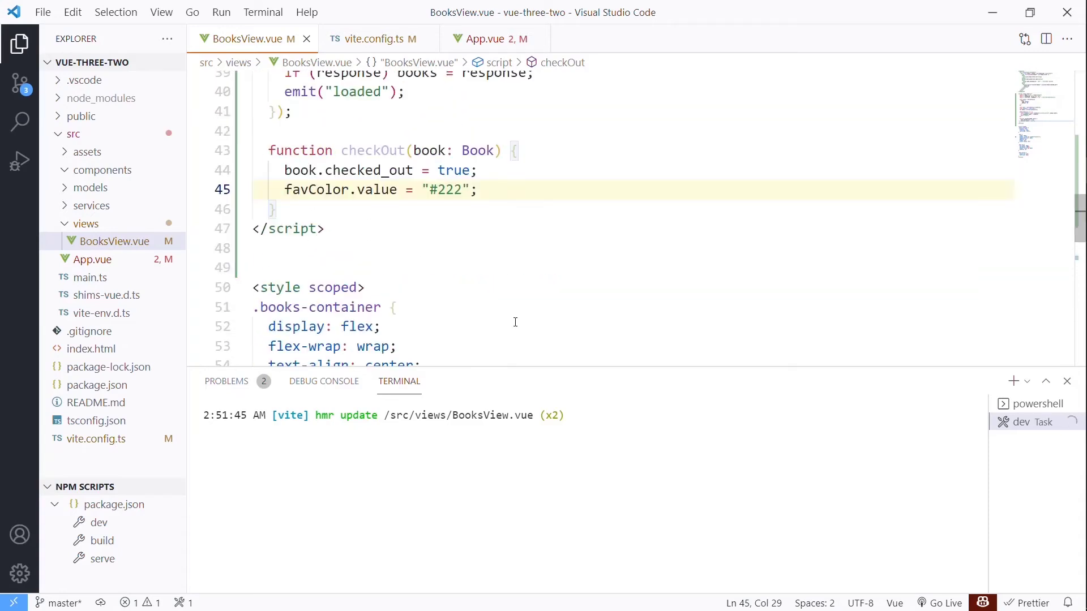
{"action": "scroll", "coordinate": [515, 323], "scroll_direction": "up", "scroll_amount": 5}
{"action": "scroll", "coordinate": [436, 294], "scroll_direction": "down", "scroll_amount": 3}
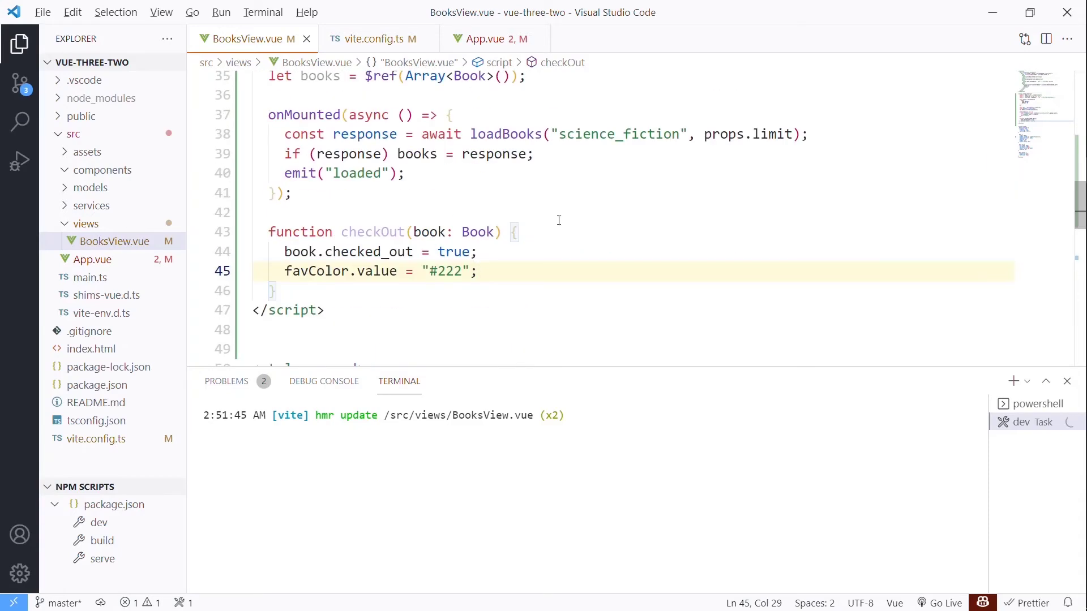
{"action": "key", "text": "alt+Tab"}
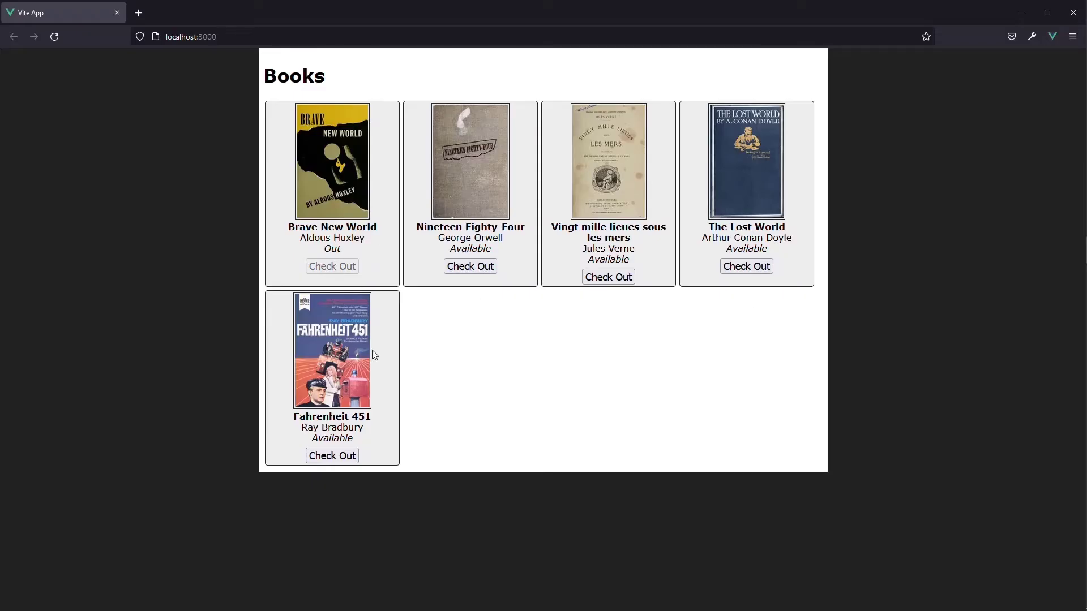